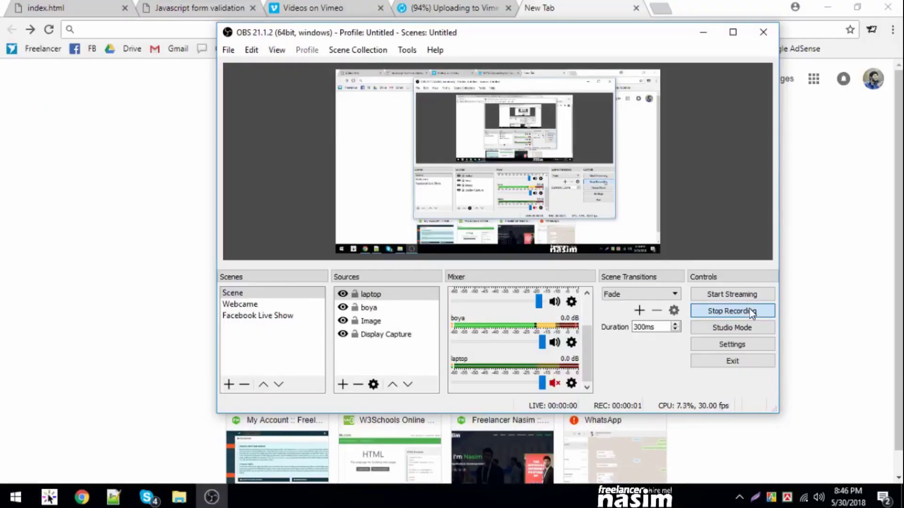
- In Chrome's new tab, load the freelancernasim.com home page from the address bar
click(550, 6)
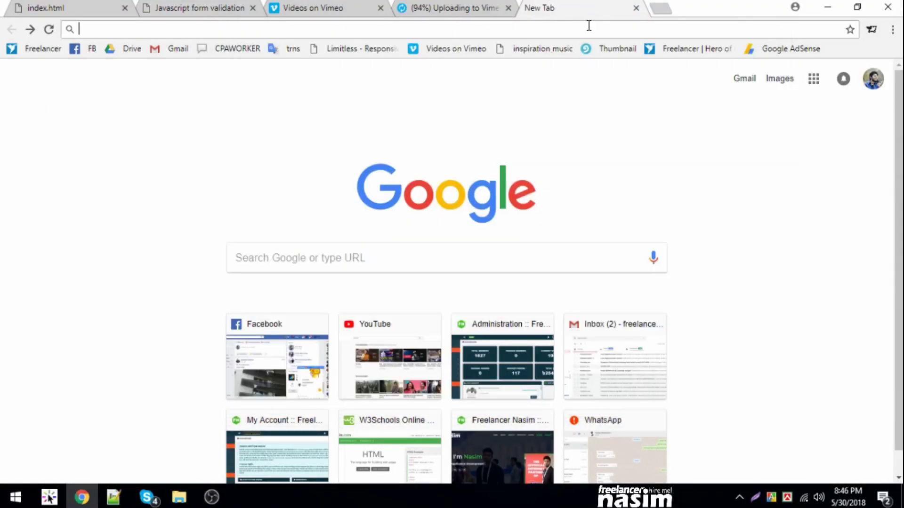
text(fre4&oq=fre4&aqs=chrome..69i57j0l5.1547j0j7&sourceid=chrome&ie=UTF-8)
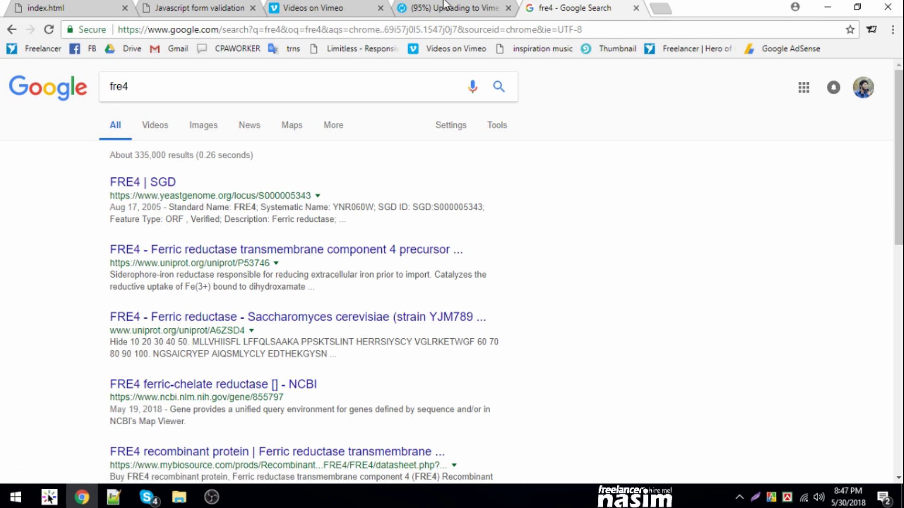
click(414, 30)
text(f)
key(Return)
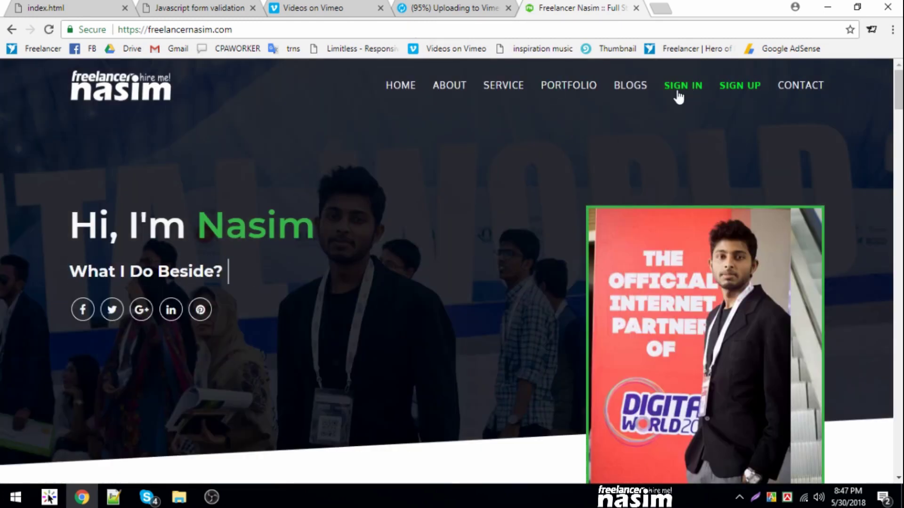
click(725, 90)
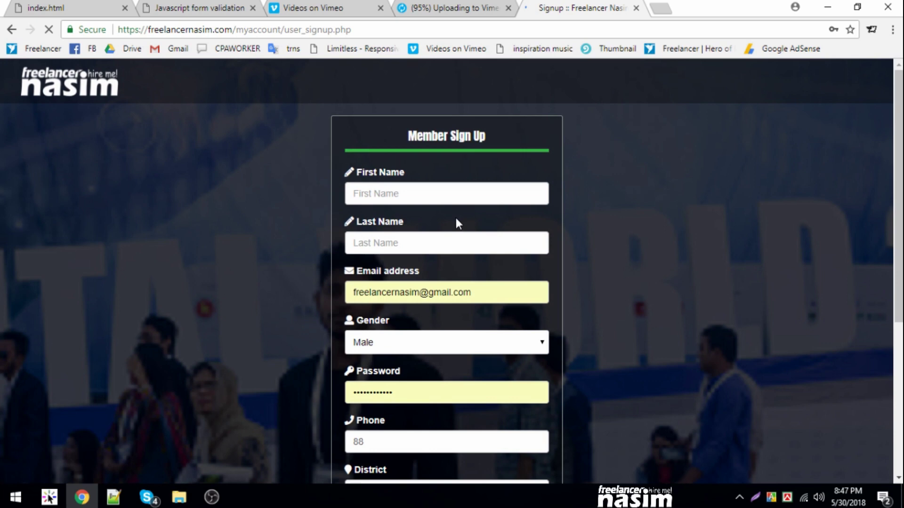
scroll(438, 217, down, 2)
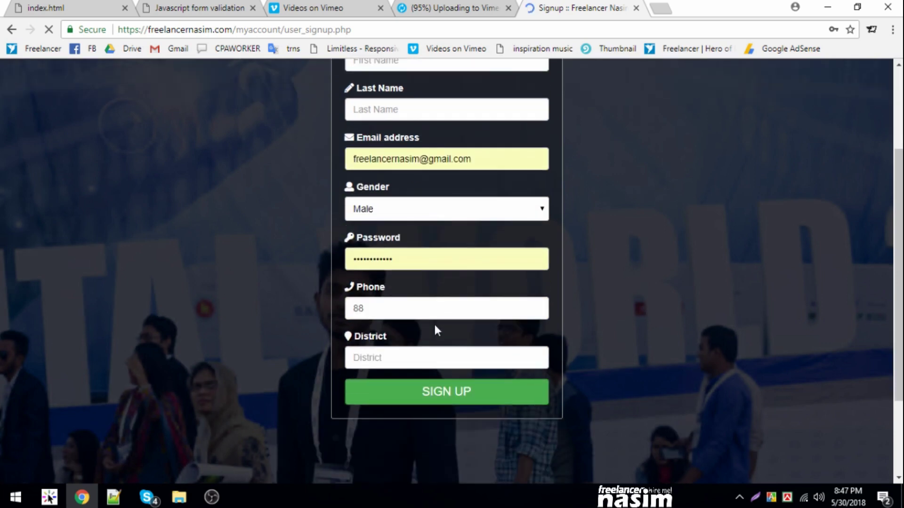
scroll(433, 326, down, 2)
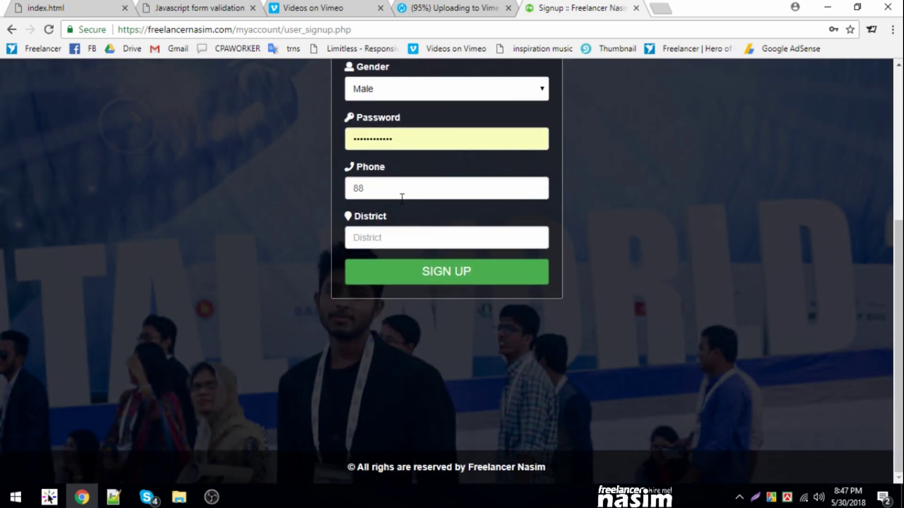
click(457, 278)
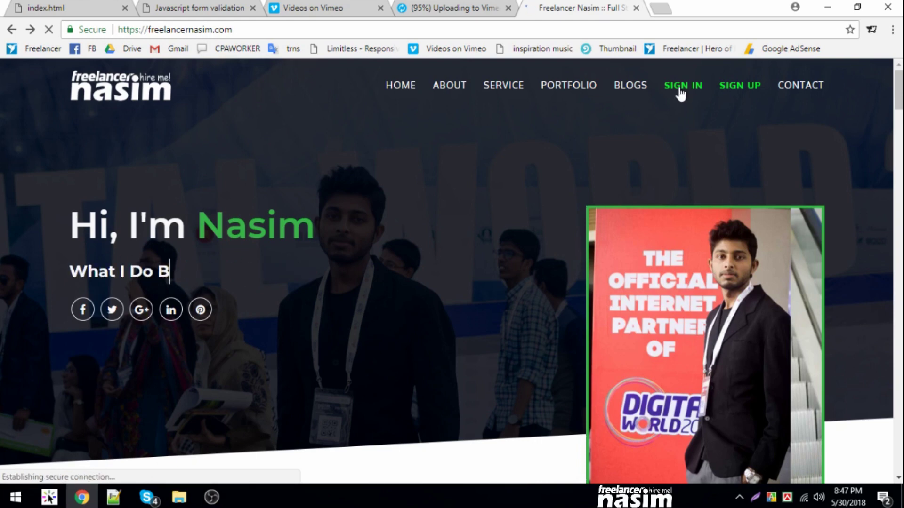
- Sign in to the member dashboard and expand Watch Tutorials to show Frontend Development
click(682, 86)
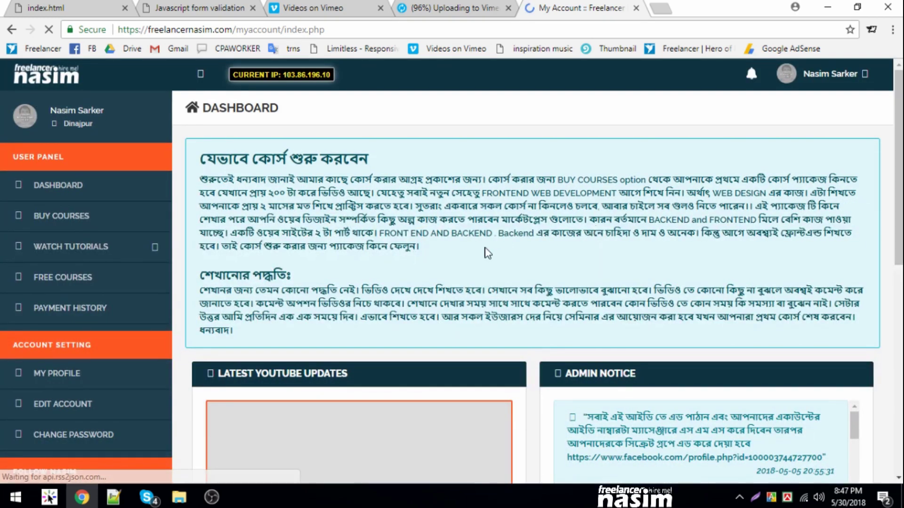
scroll(486, 252, down, 3)
scroll(486, 253, up, 3)
scroll(465, 212, down, 10)
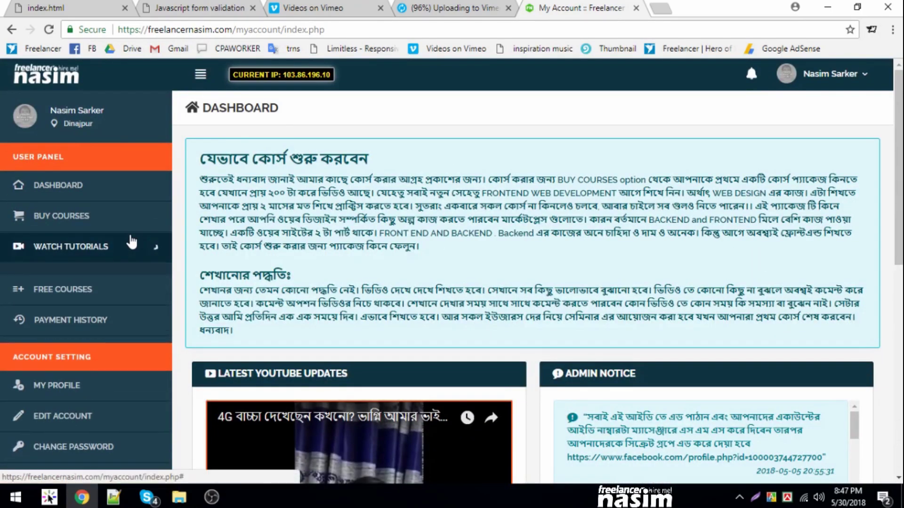
click(131, 242)
scroll(467, 212, down, 10)
scroll(598, 194, up, 3)
scroll(598, 194, up, 3)
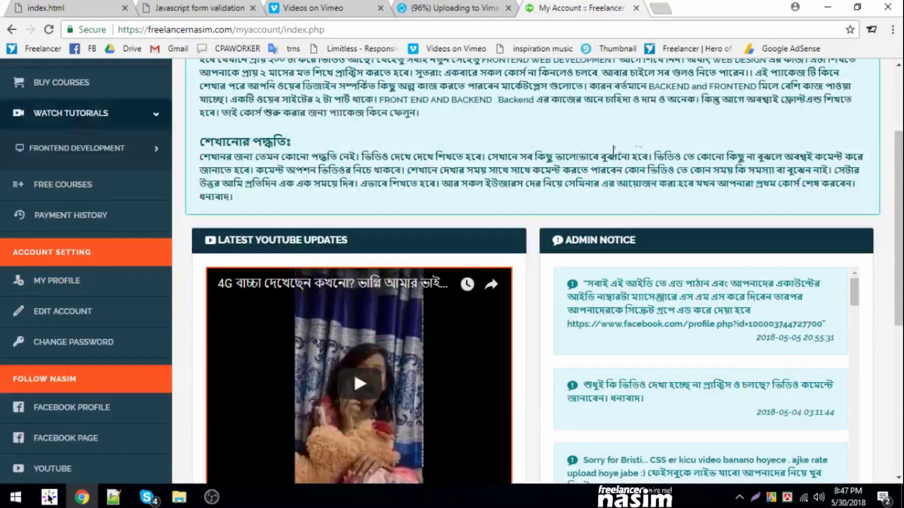
scroll(446, 198, up, 3)
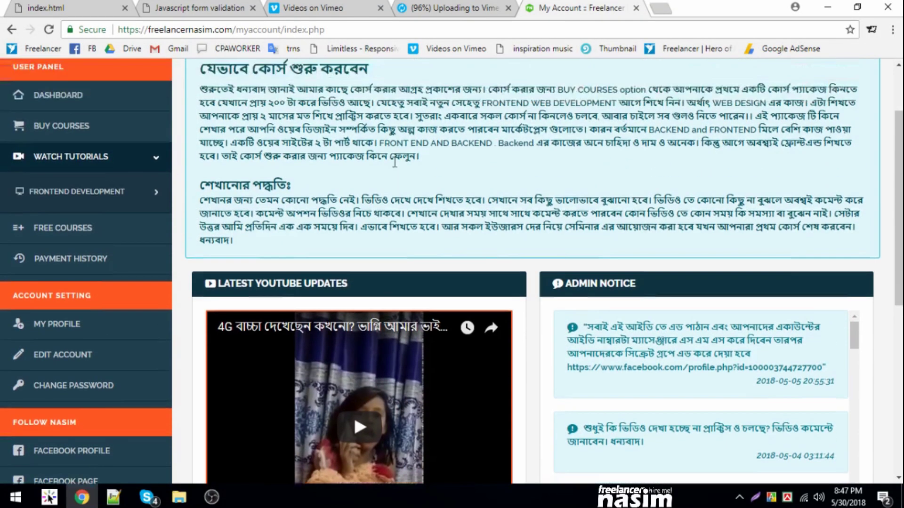
click(156, 188)
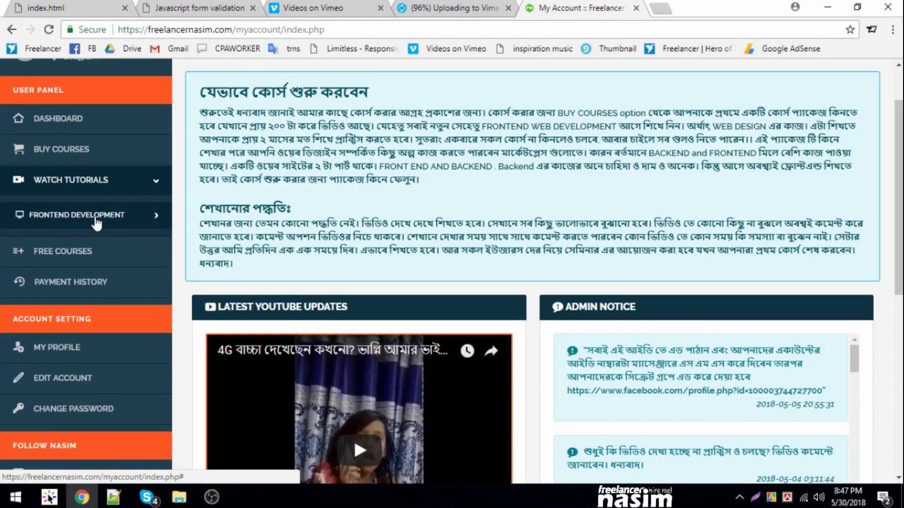
scroll(96, 221, up, 3)
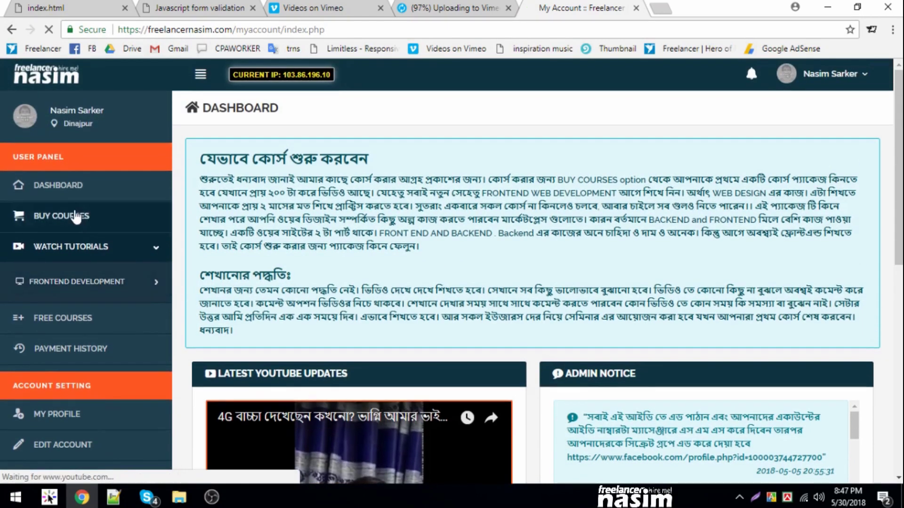
- Open the BackEnd Development course checkout and check its 3500 package price
click(62, 216)
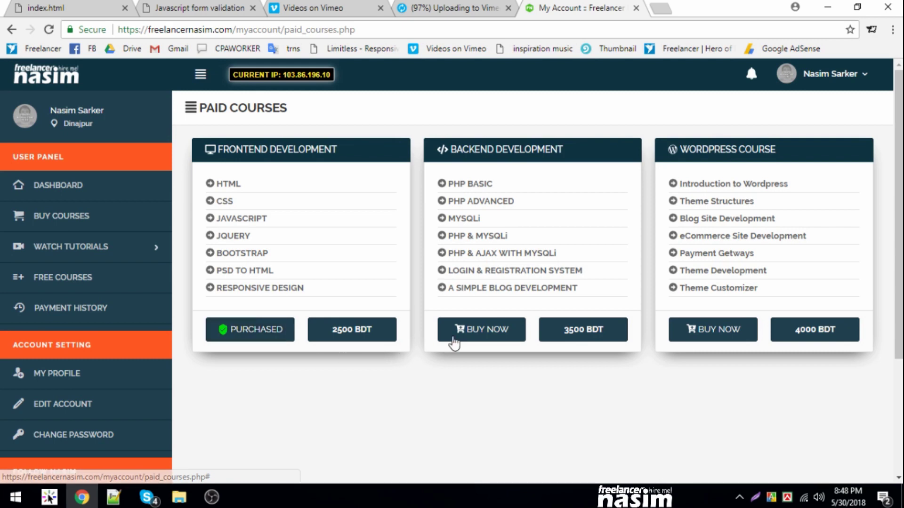
click(480, 331)
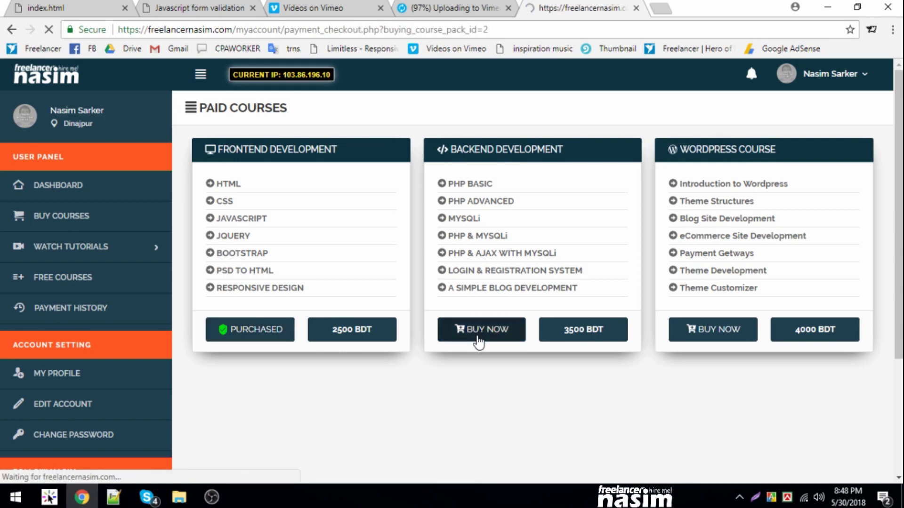
scroll(482, 318, down, 1)
scroll(483, 318, down, 1)
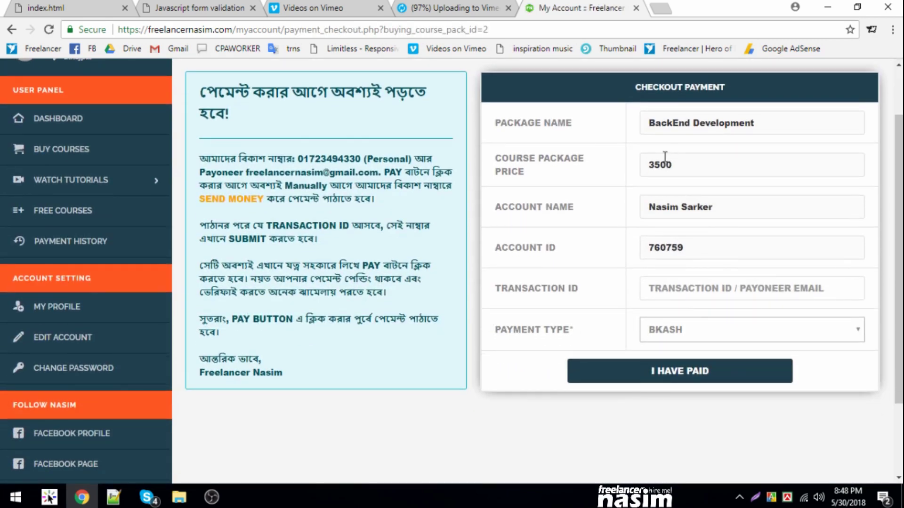
click(651, 165)
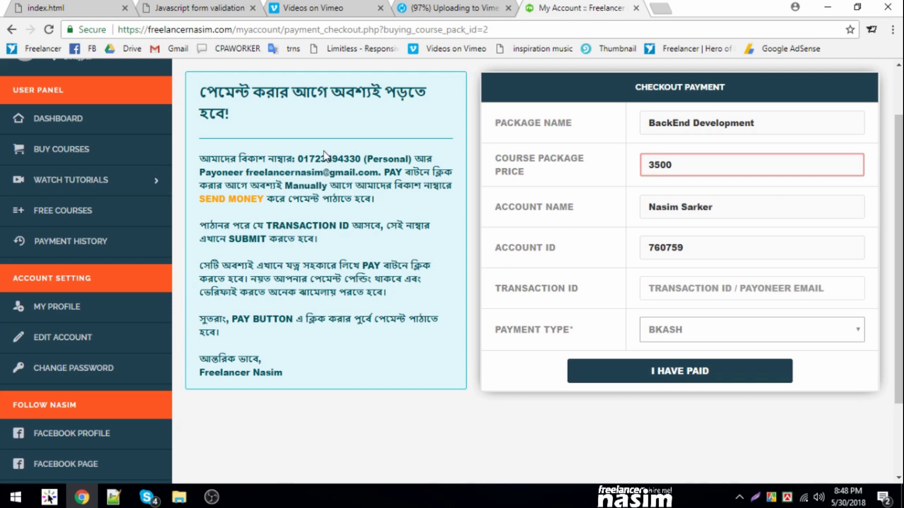
- Review the send-money instructions and Payment Type options, keeping bKash selected
drag(206, 200, 366, 204)
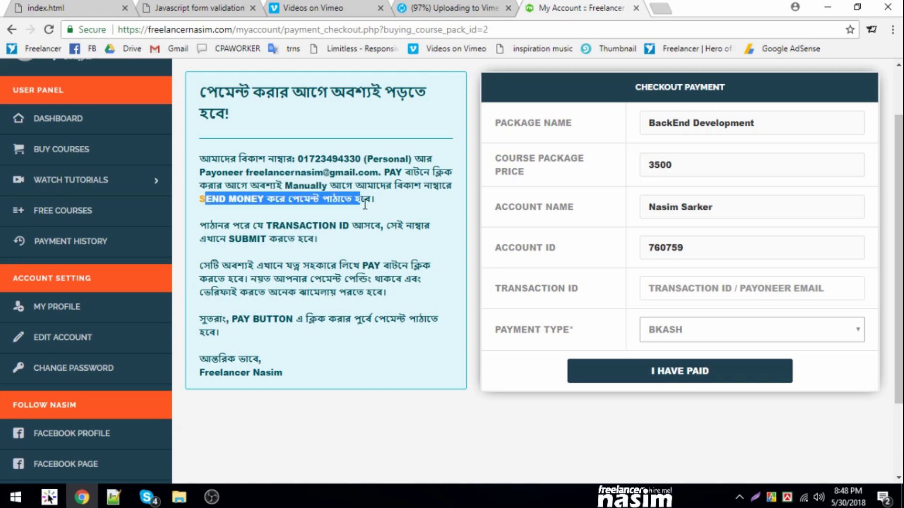
click(424, 233)
click(713, 329)
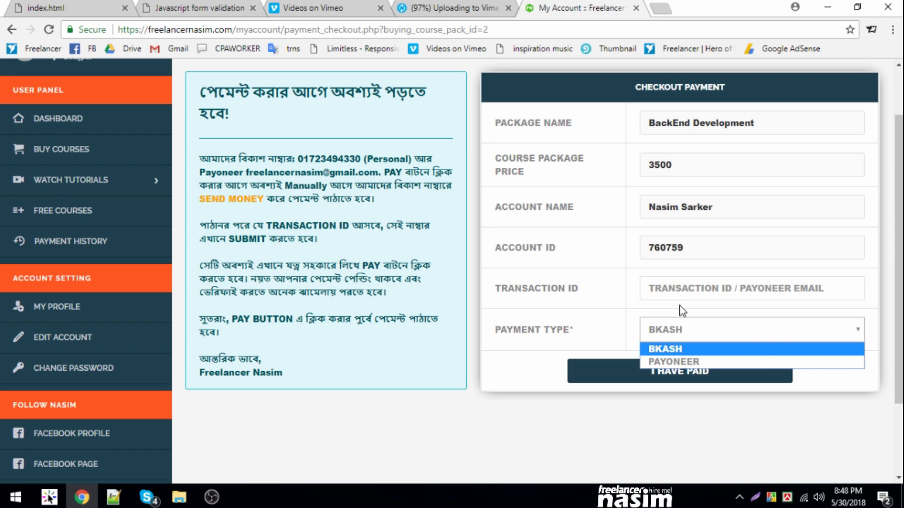
click(681, 288)
click(707, 329)
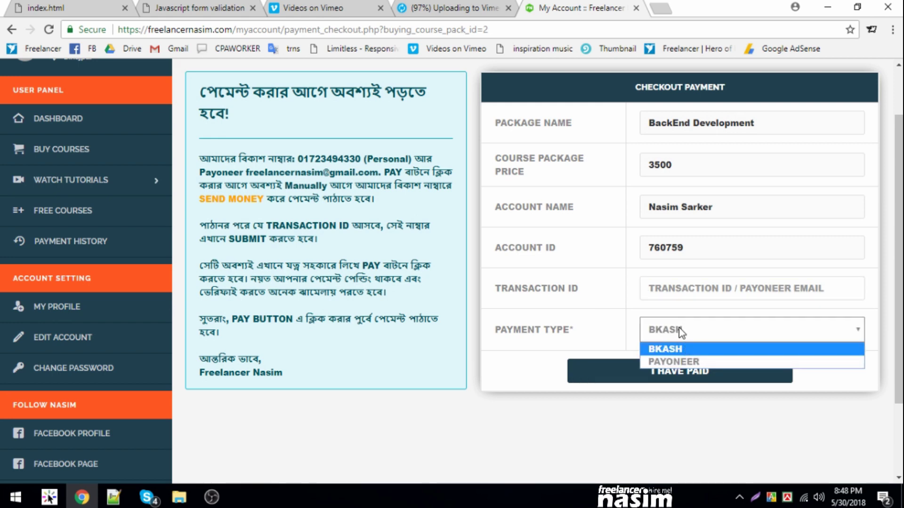
click(680, 332)
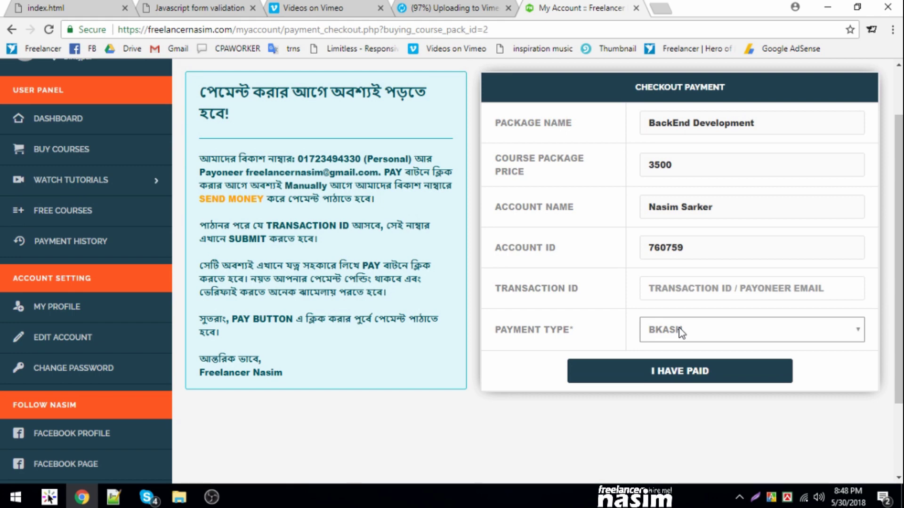
click(680, 331)
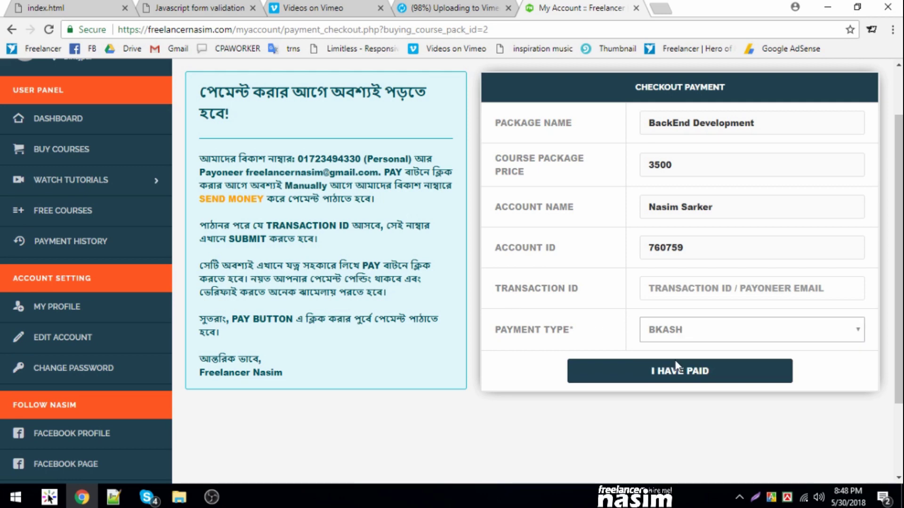
scroll(459, 254, up, 3)
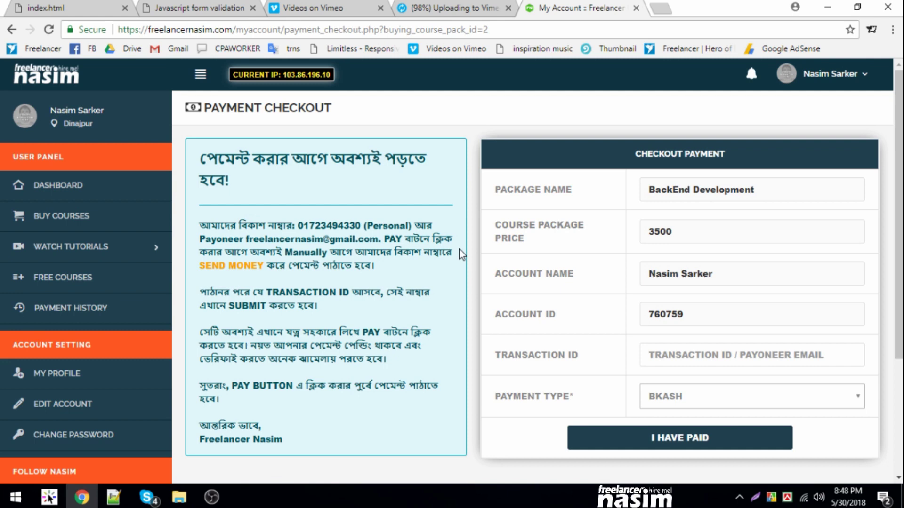
- Expand Watch Tutorials > Frontend Development and open the HTML tutorial videos
click(153, 249)
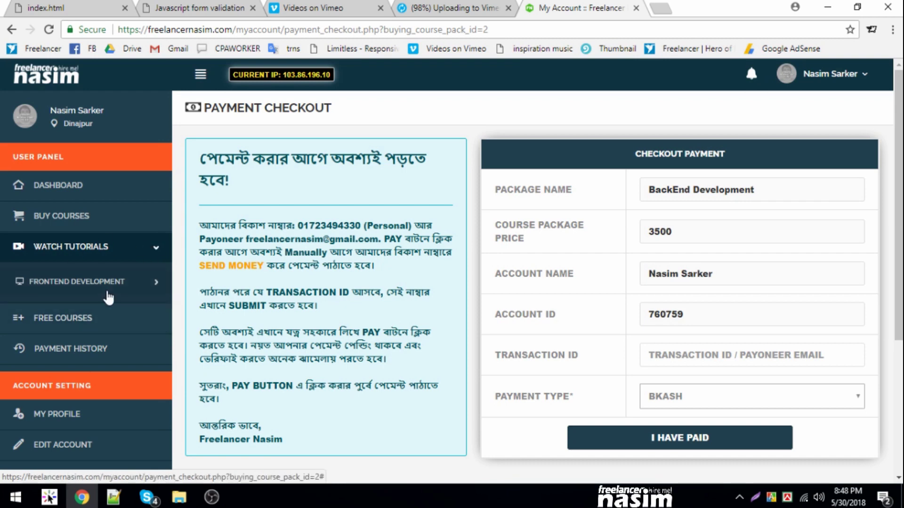
click(136, 290)
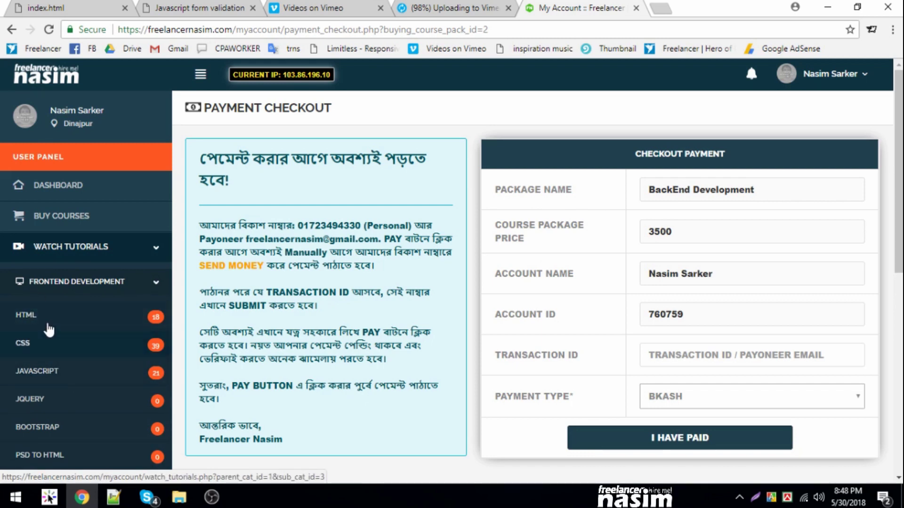
click(27, 315)
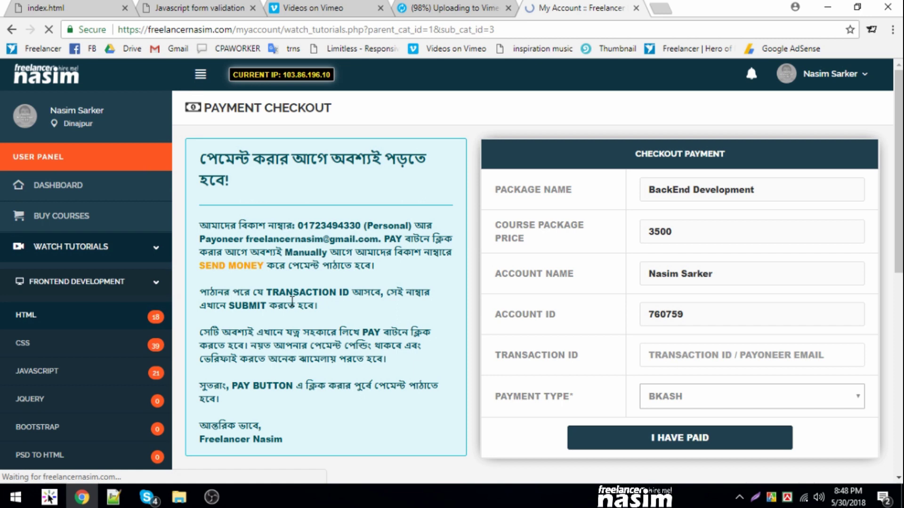
scroll(312, 295, down, 3)
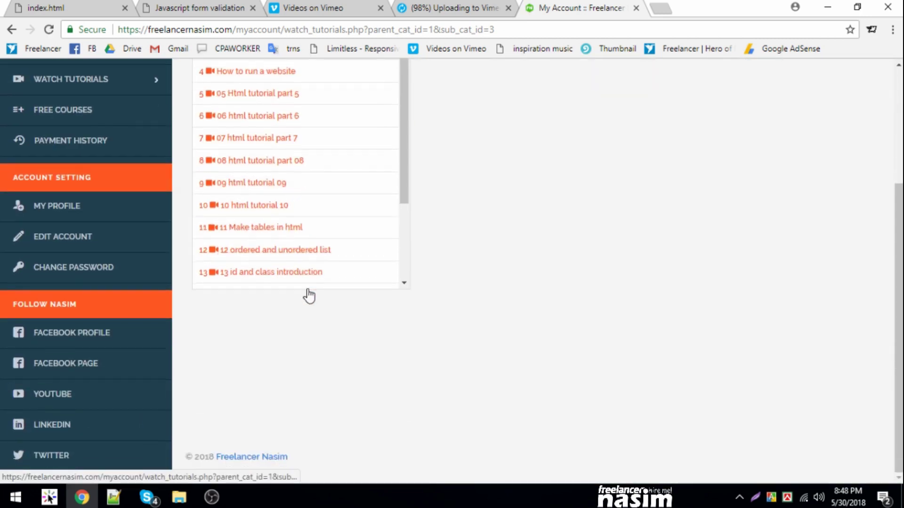
scroll(145, 240, up, 3)
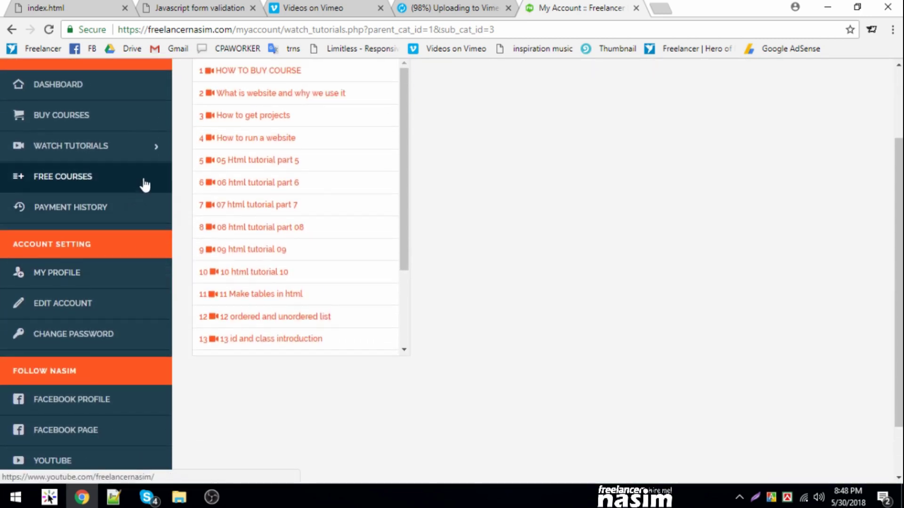
- Open the CSS tutorial list and load the '036 footer creation' lesson
click(149, 148)
click(116, 185)
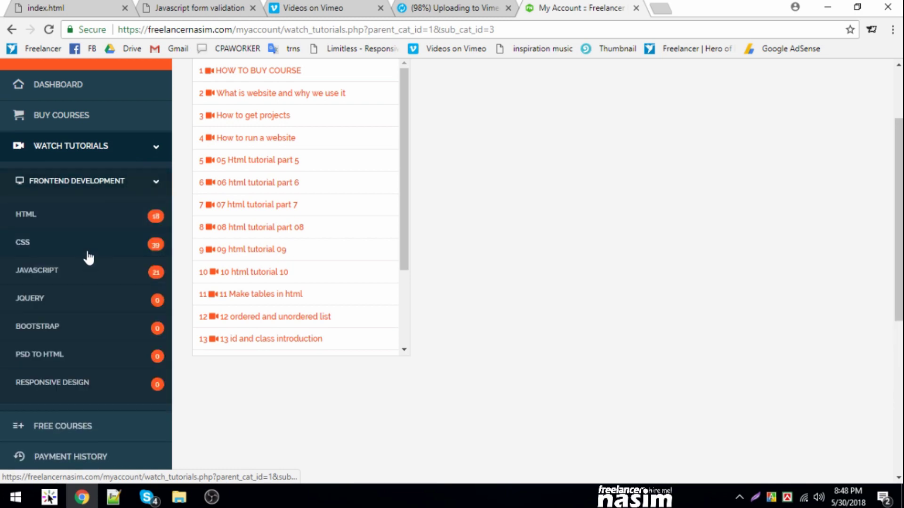
click(25, 245)
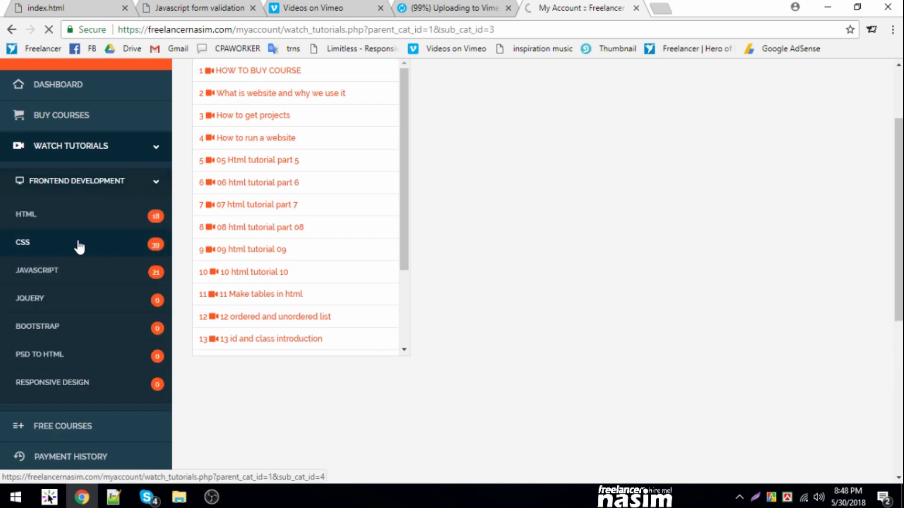
scroll(322, 254, down, 5)
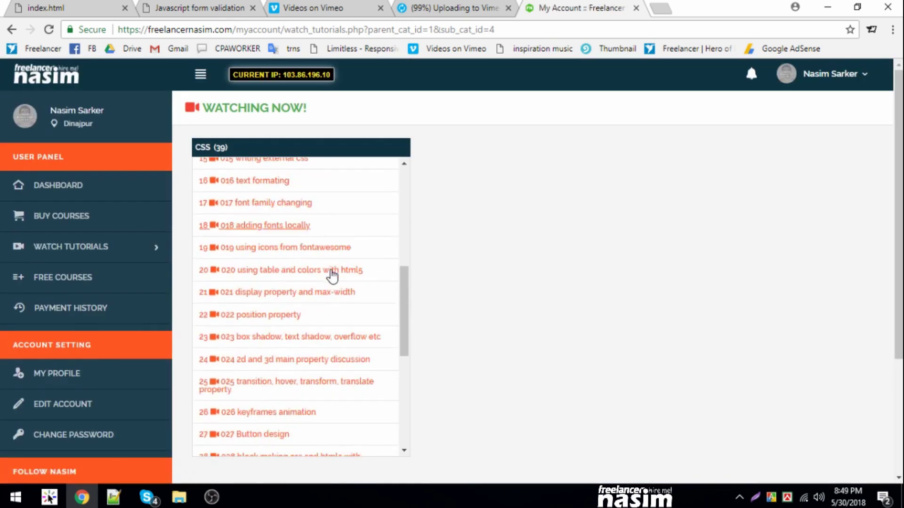
scroll(297, 268, down, 5)
scroll(282, 276, down, 3)
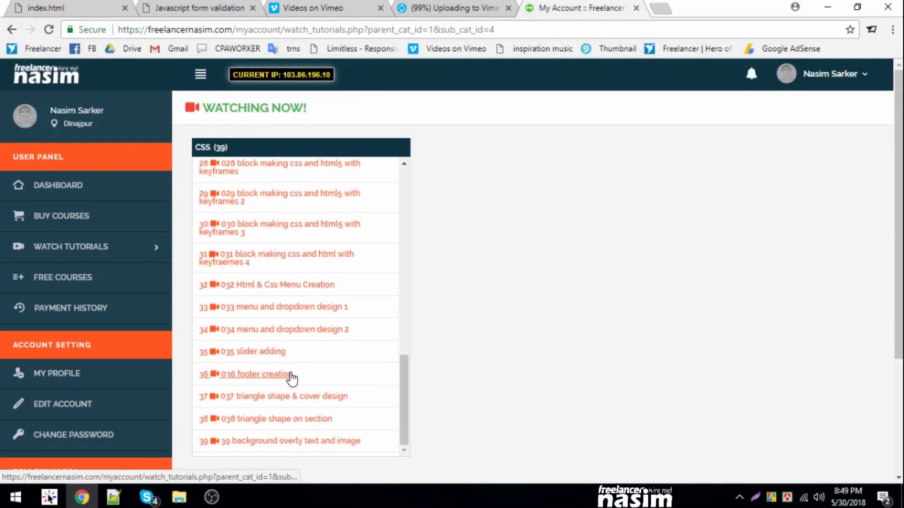
click(263, 374)
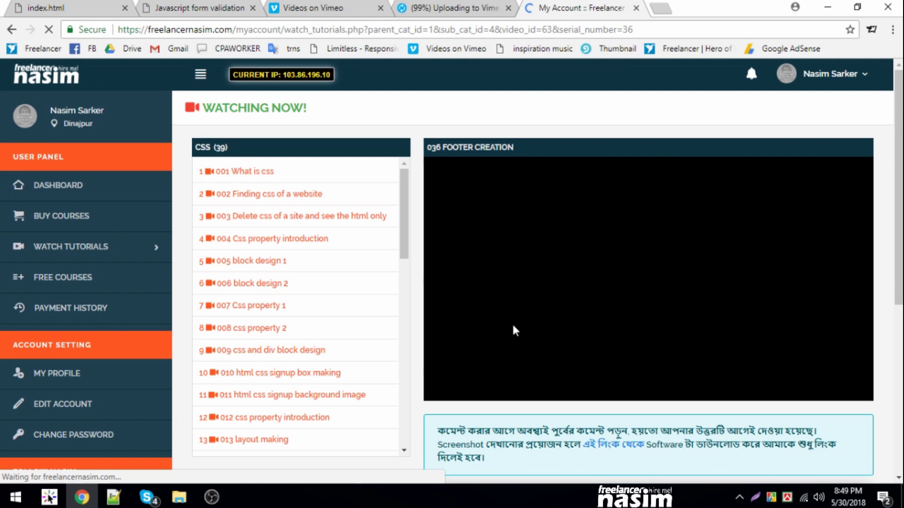
scroll(514, 331, down, 5)
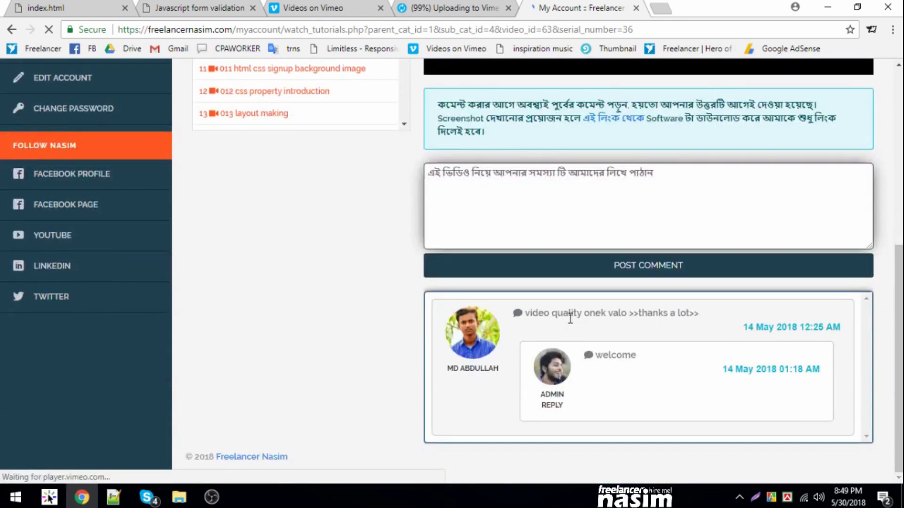
scroll(568, 319, up, 5)
scroll(517, 205, up, 3)
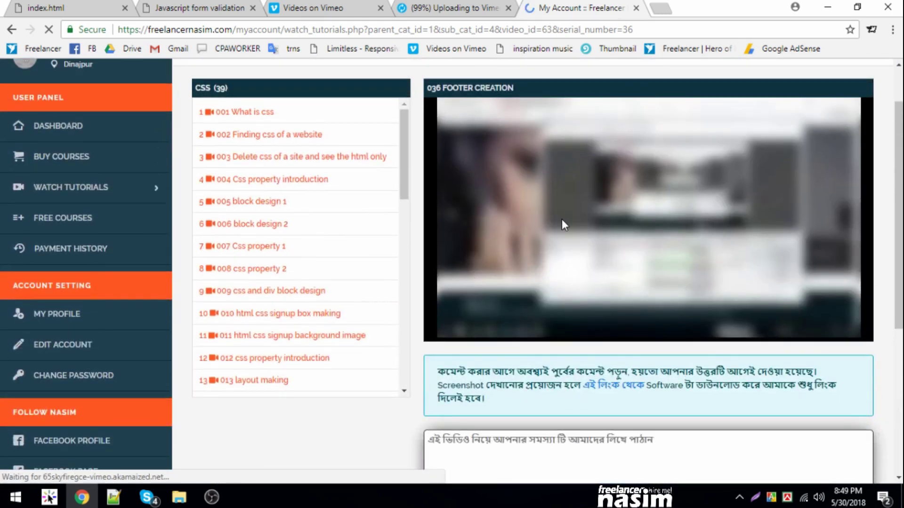
scroll(561, 219, up, 2)
- Play the '036 footer creation' video and skip ahead to about 08:45, briefly checking OBS
click(463, 378)
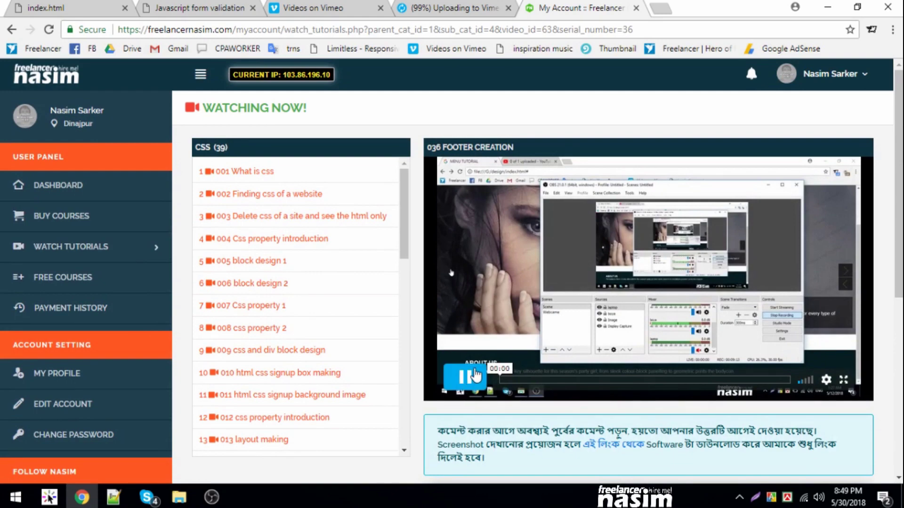
click(211, 498)
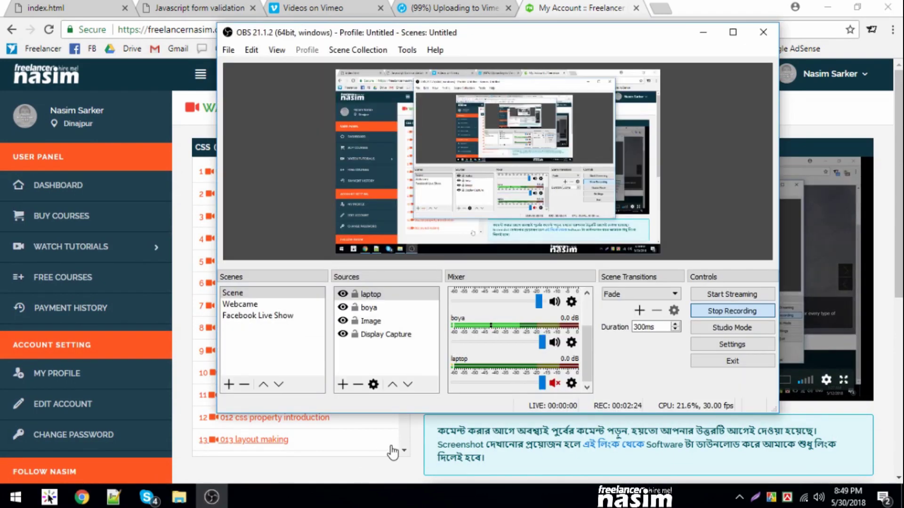
scroll(587, 348, up, 3)
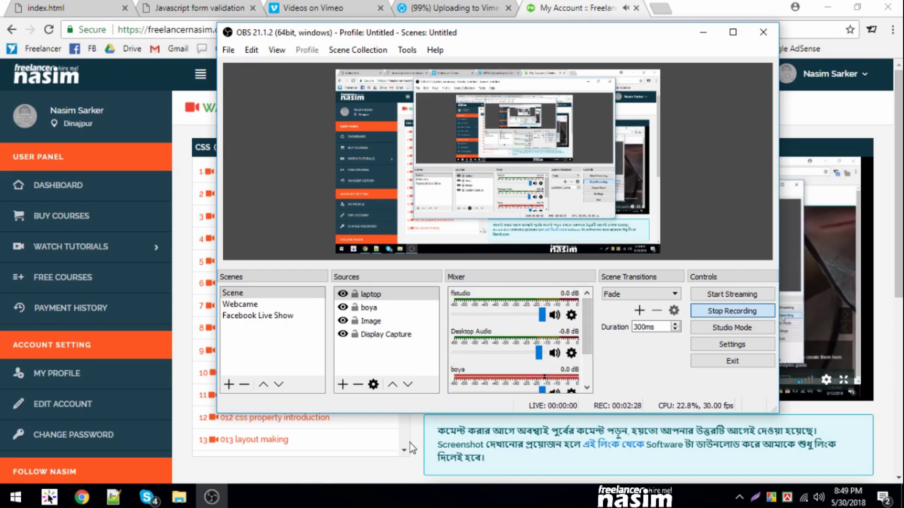
click(212, 497)
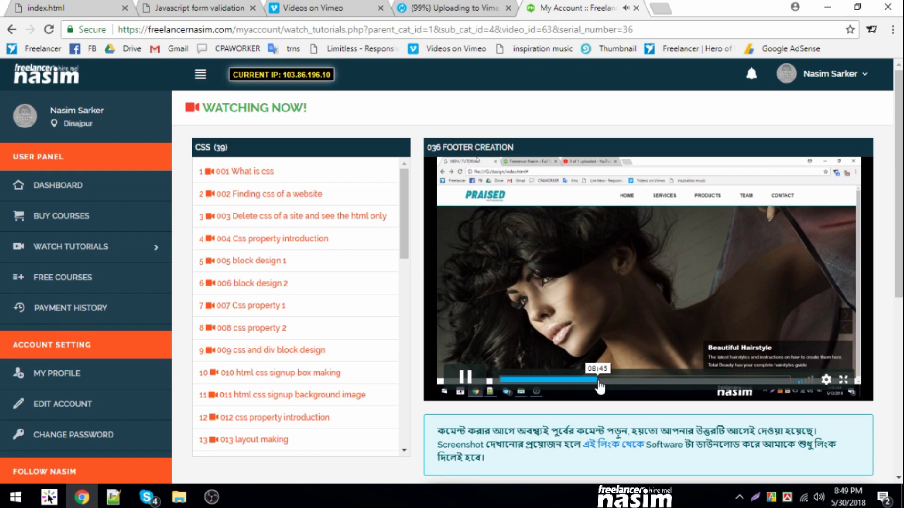
click(600, 383)
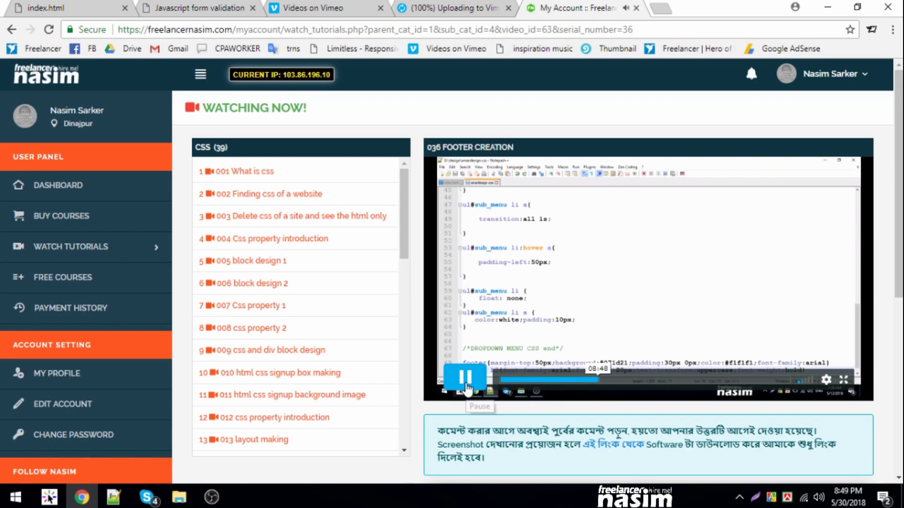
scroll(566, 345, down, 3)
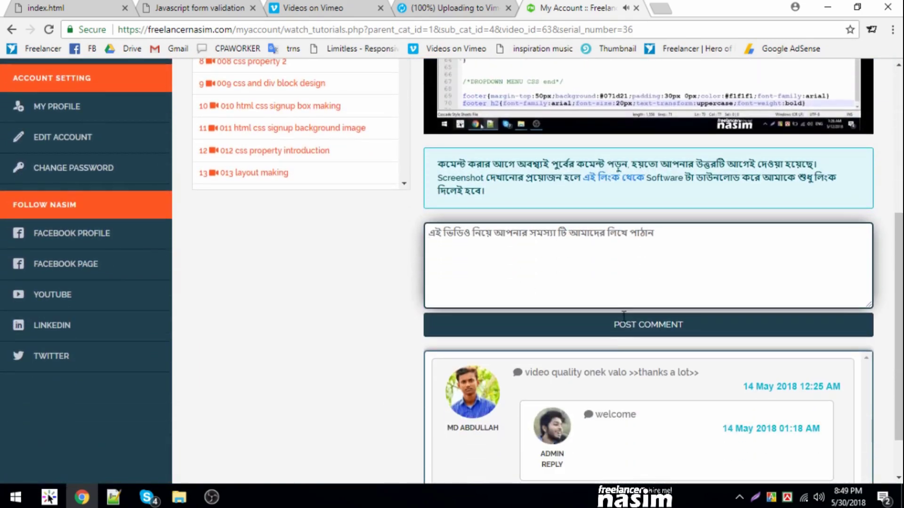
scroll(565, 346, down, 1)
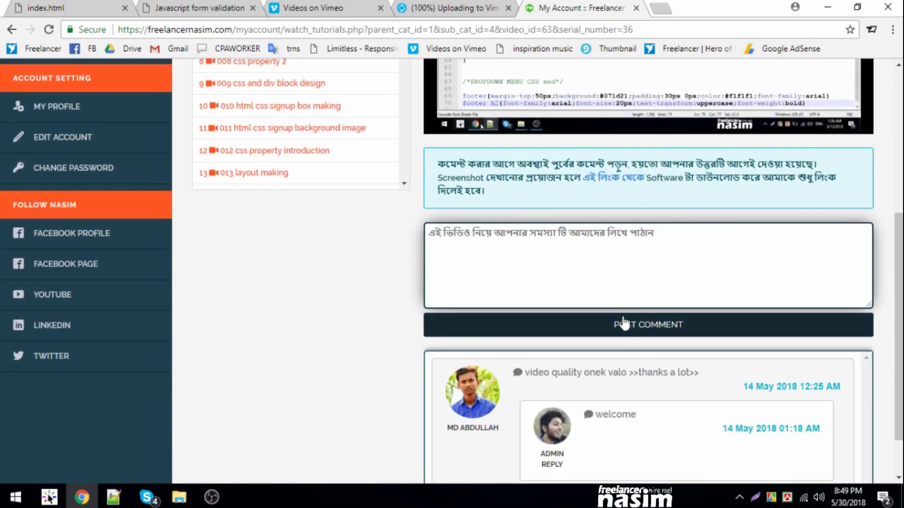
scroll(624, 322, down, 1)
drag(564, 310, 696, 335)
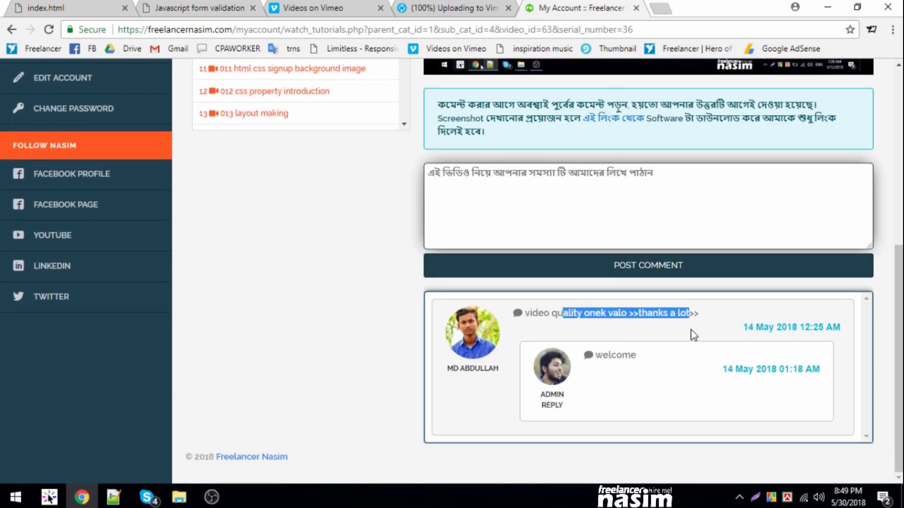
click(631, 338)
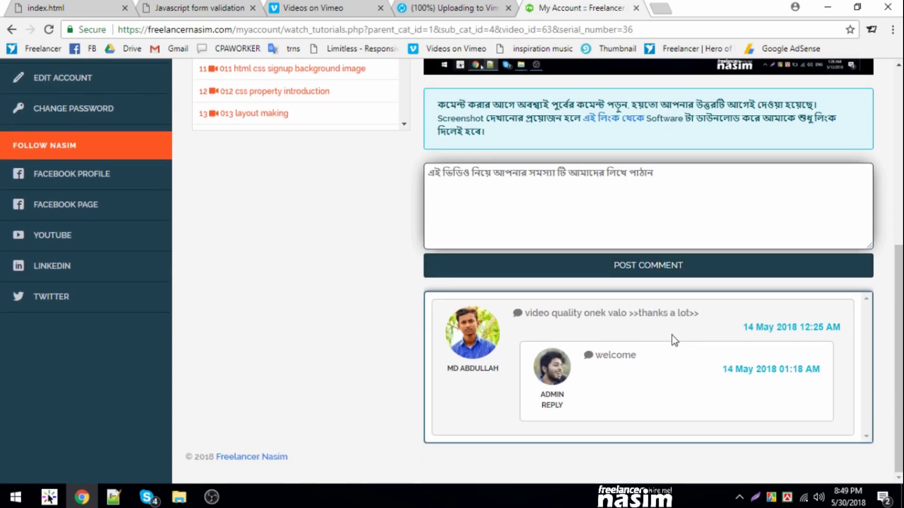
scroll(671, 339, up, 2)
scroll(494, 283, up, 3)
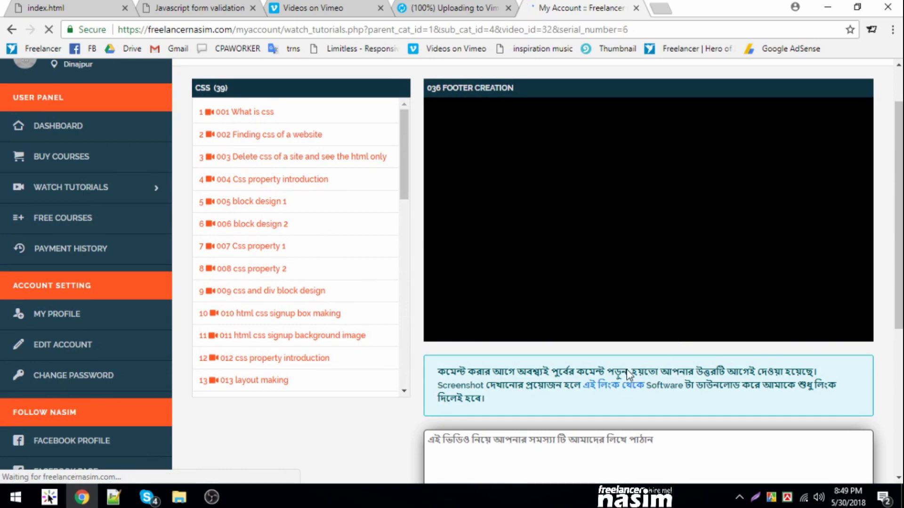
scroll(630, 365, down, 5)
scroll(636, 381, down, 4)
scroll(635, 353, up, 4)
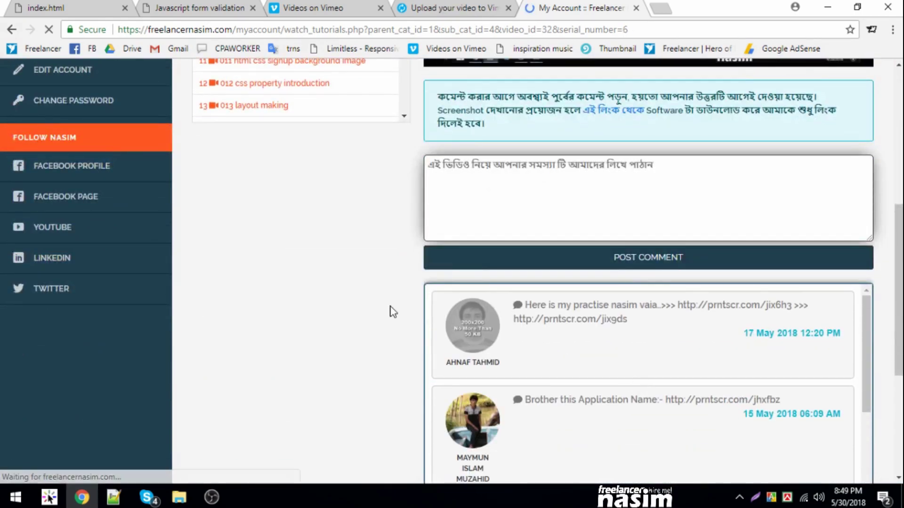
scroll(717, 278, down, 1)
scroll(716, 278, down, 3)
scroll(646, 307, down, 2)
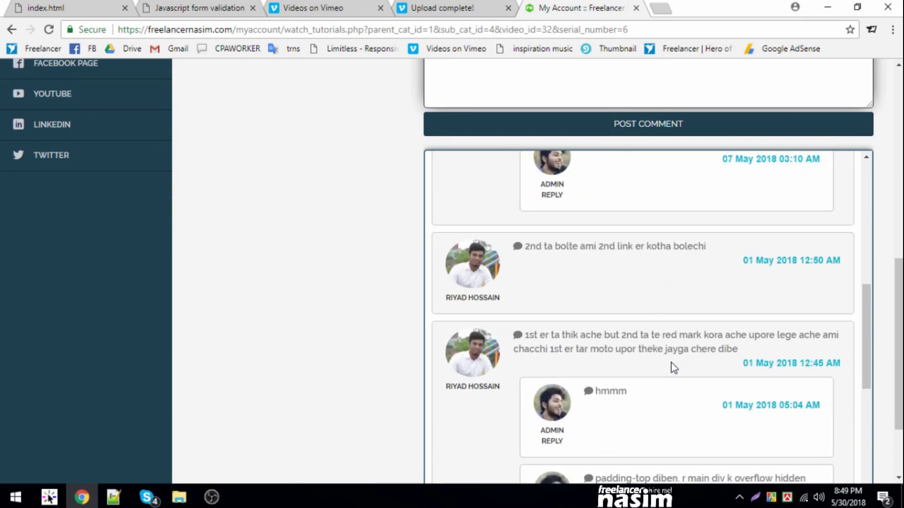
scroll(653, 351, up, 5)
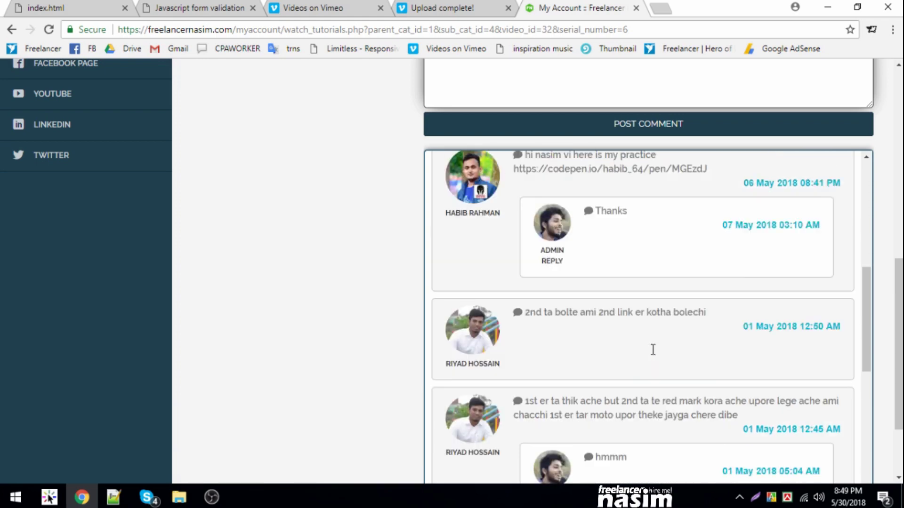
scroll(652, 351, up, 5)
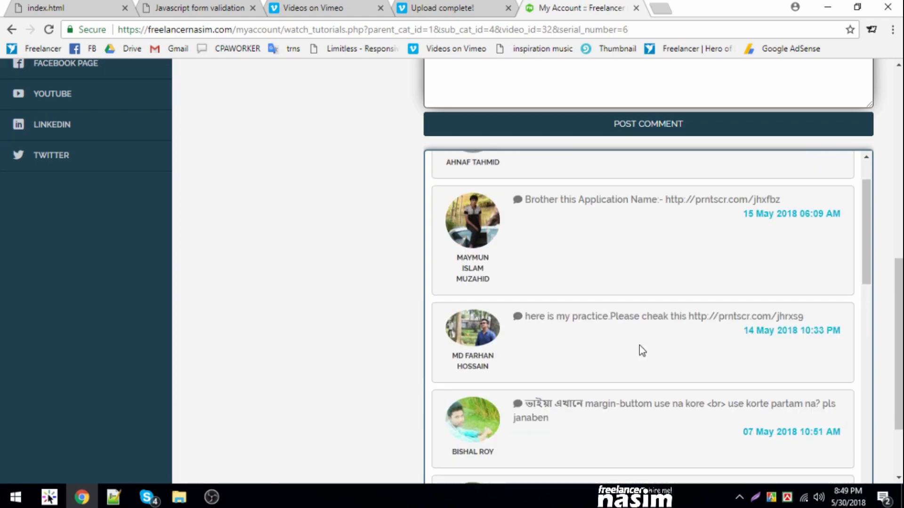
scroll(461, 300, up, 2)
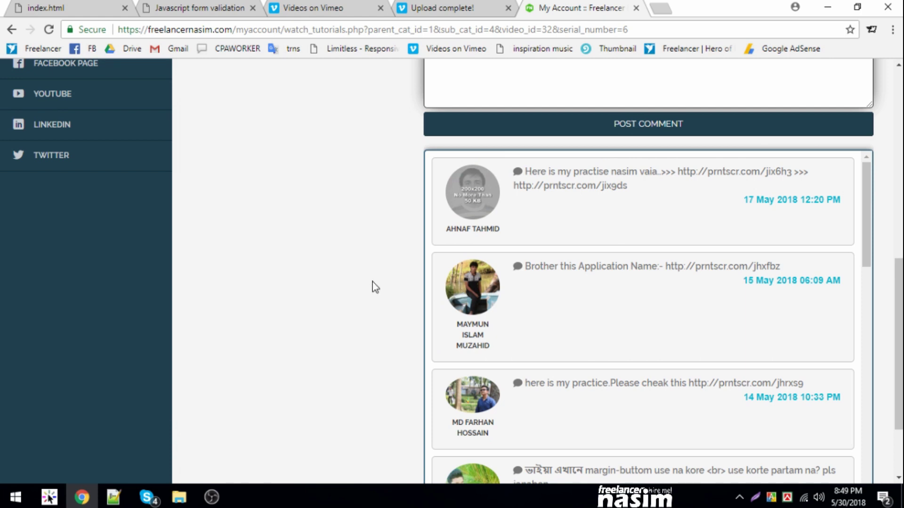
scroll(373, 282, up, 5)
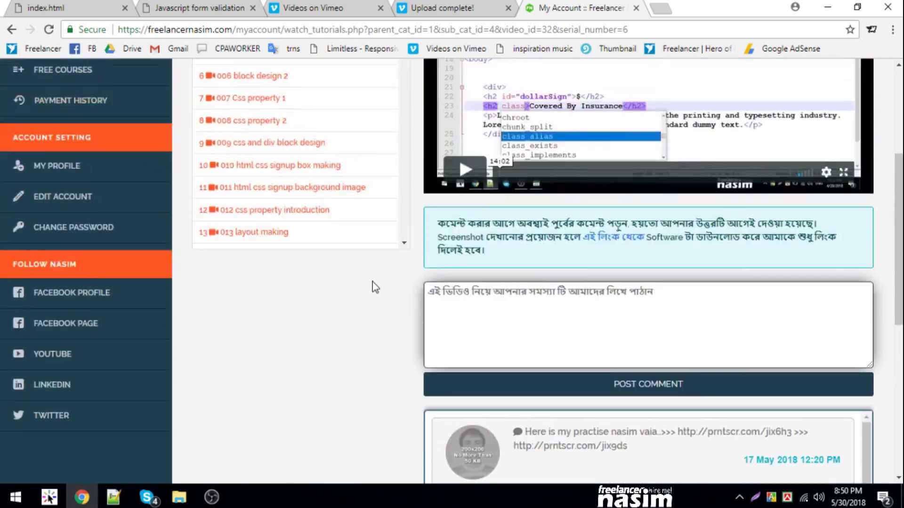
scroll(372, 282, up, 3)
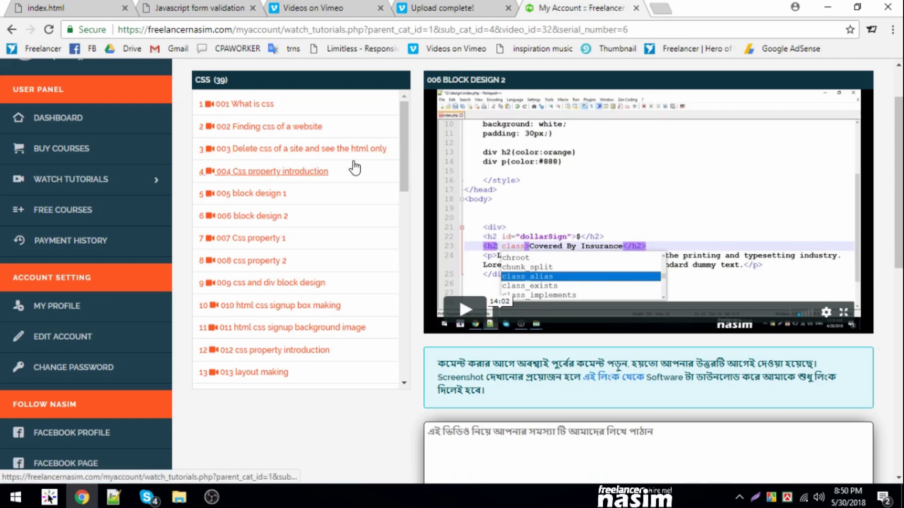
mouse_move(113, 498)
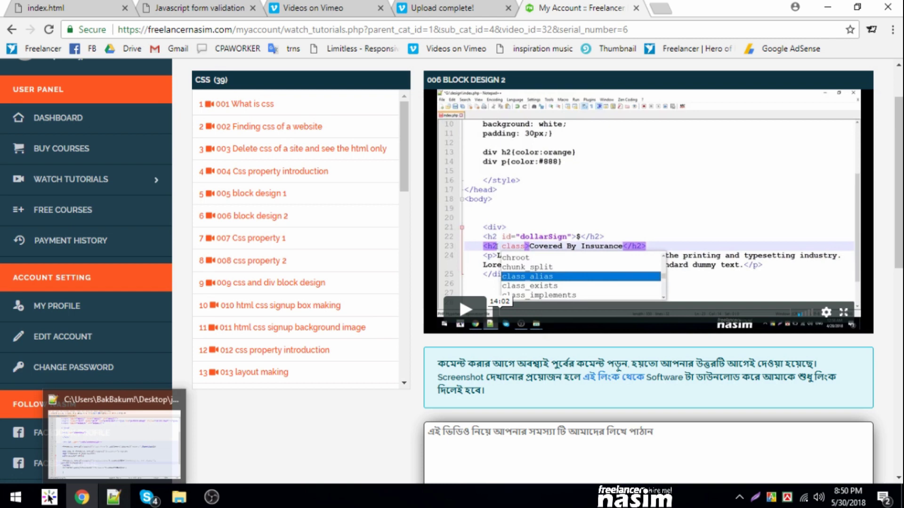
- Bring Notepad++ to the front and create a new untitled document
click(113, 445)
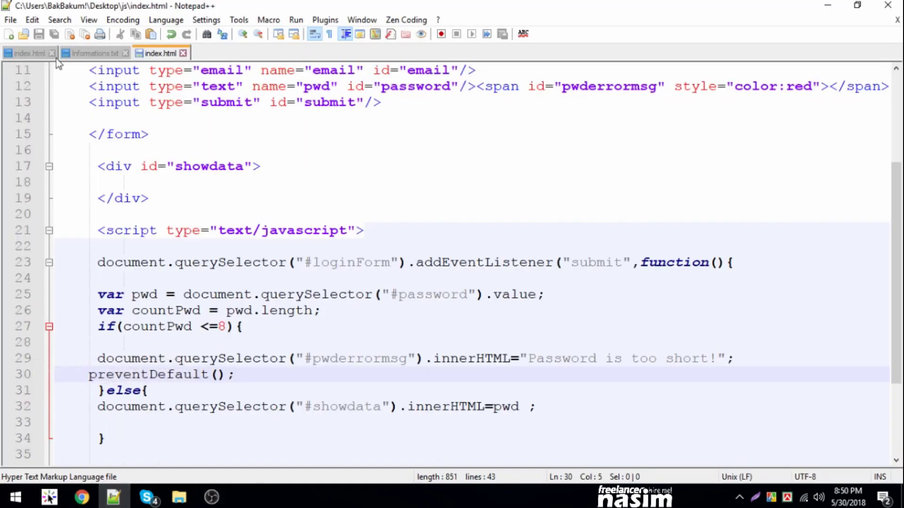
click(12, 35)
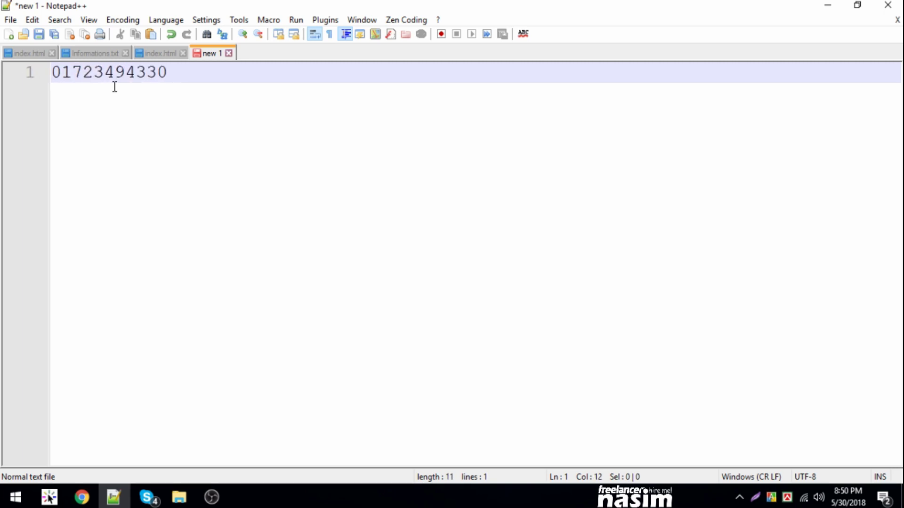
- Zoom in on the Notepad++ document to enlarge the typed phone number
key(ctrl+KP_Add)
key(ctrl+KP_Add)
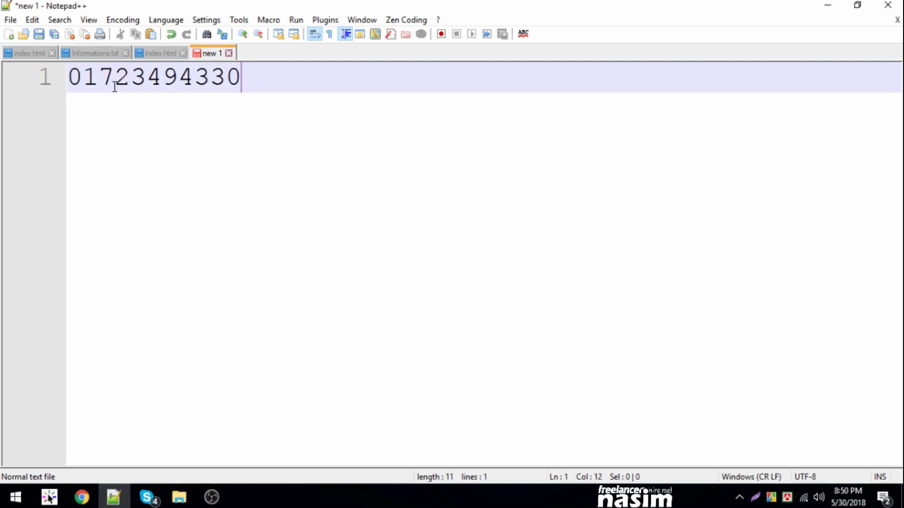